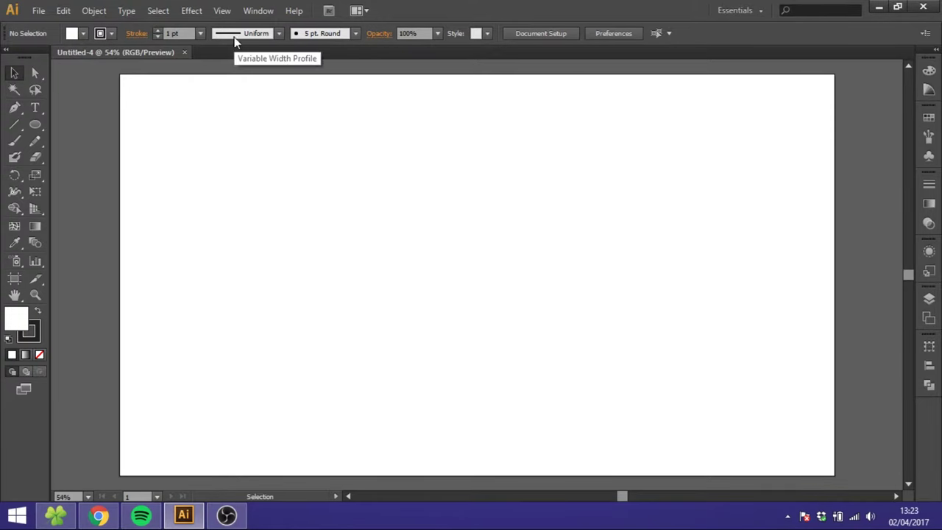
Step: Show the grid, turn on Snap to Grid, and zoom into the artboard's upper-left area
left_click(223, 11)
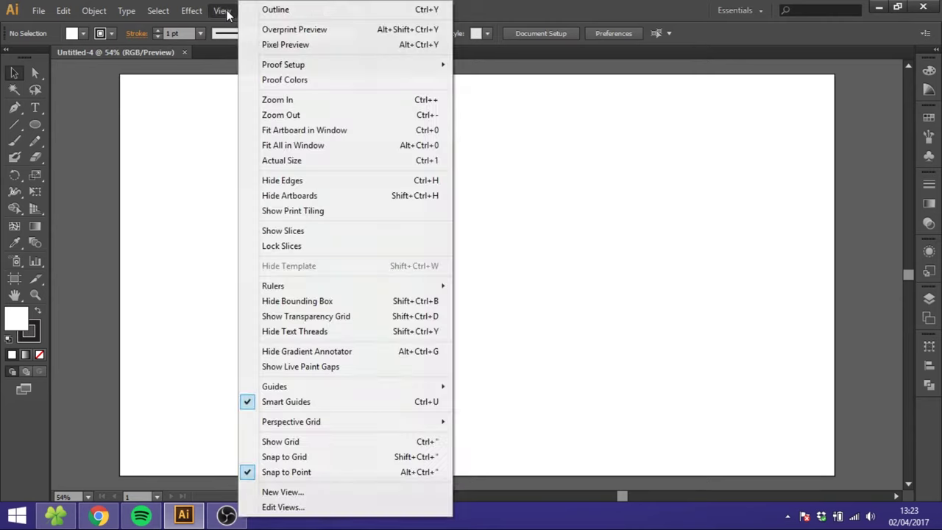
left_click(283, 445)
left_click(222, 10)
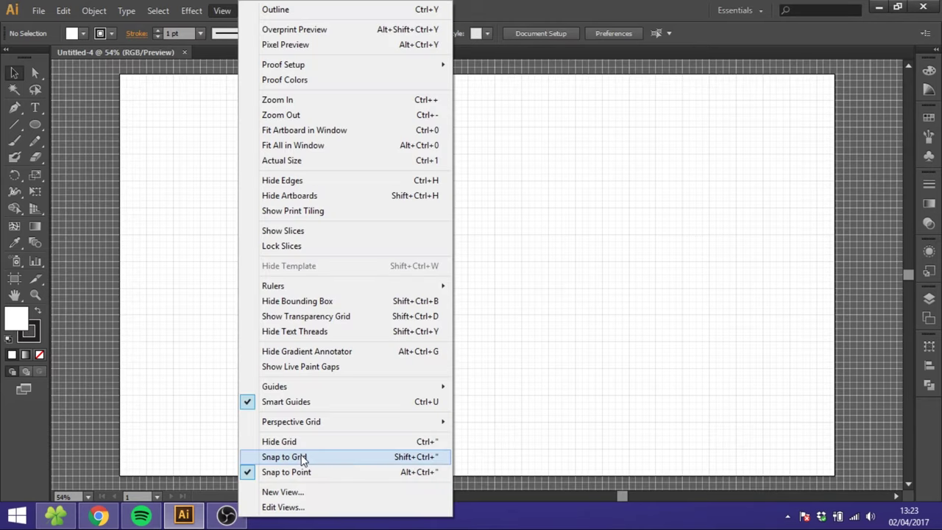
left_click(301, 457)
left_click(35, 295)
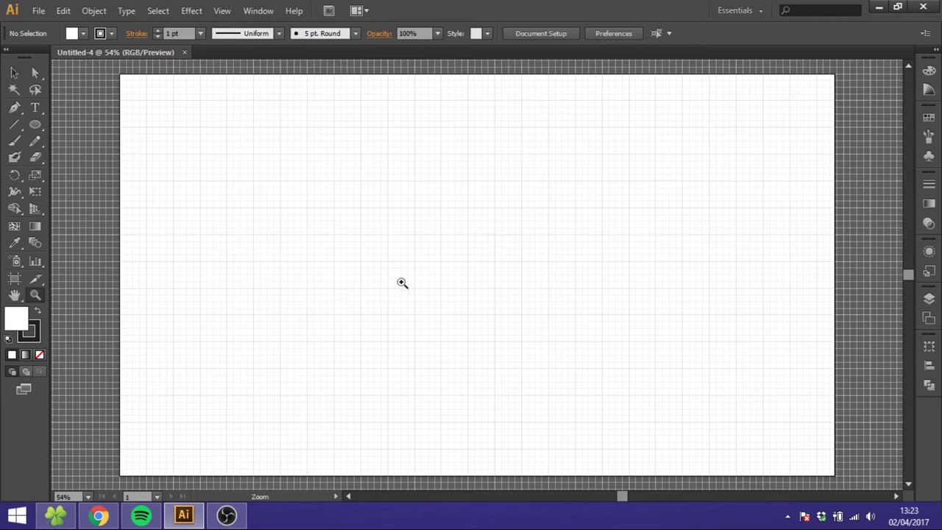
left_click_drag(325, 156, 601, 403)
Step: Draw a circle near the top of the artboard and thicken its stroke to 7 pt
key("l")
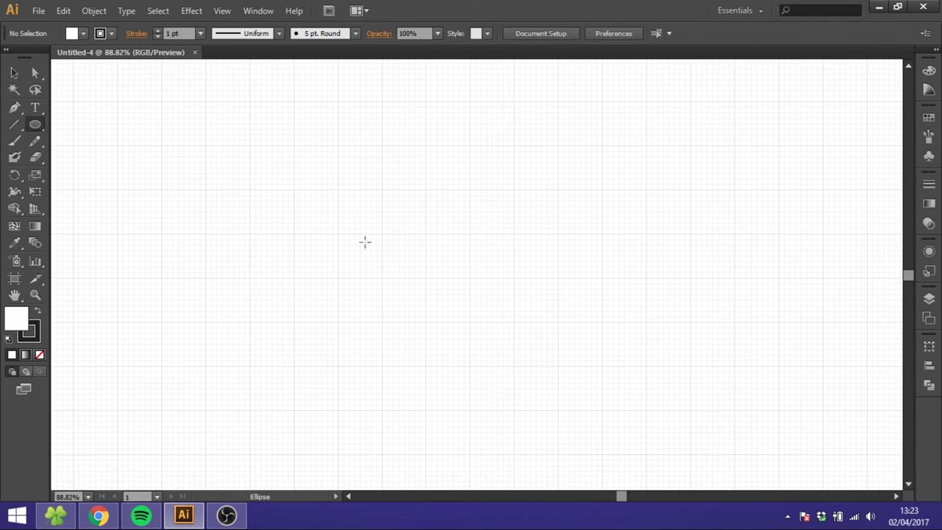
left_click_drag(337, 102, 514, 259)
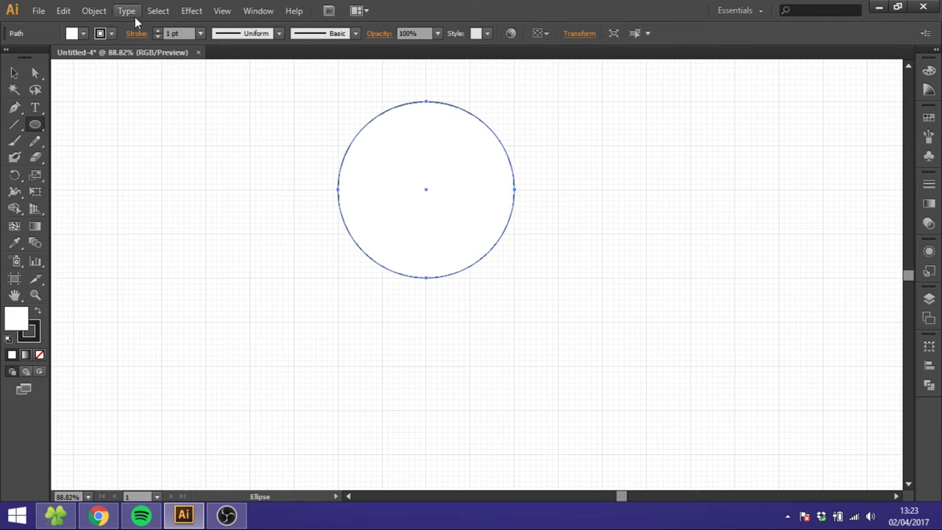
left_click(157, 30)
left_click(158, 31)
left_click(158, 31)
left_click(158, 30)
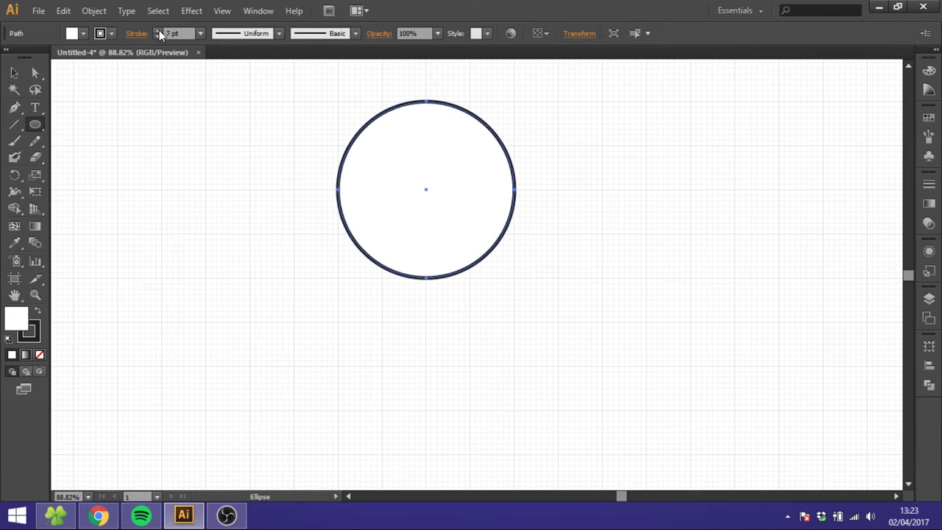
left_click(159, 32)
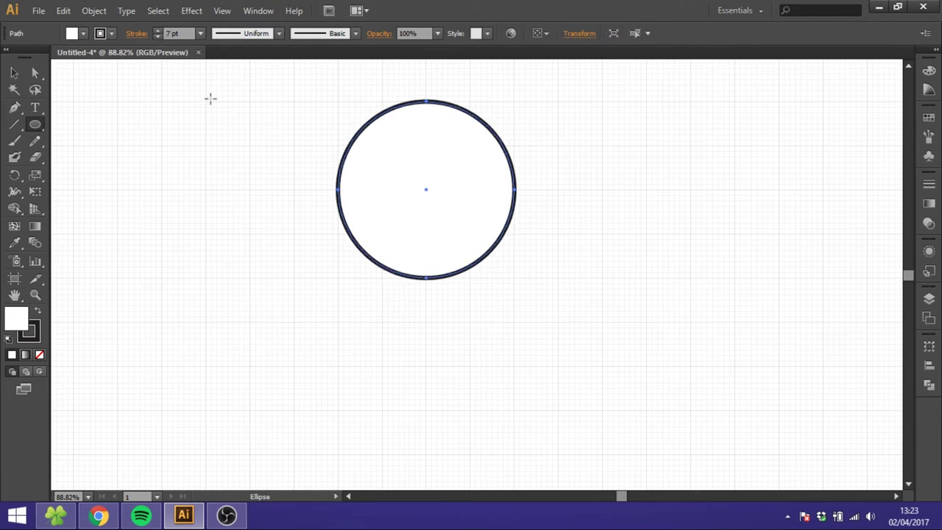
Step: Select and delete the circle's bottom anchor point, leaving a semicircular arc
left_click(34, 73)
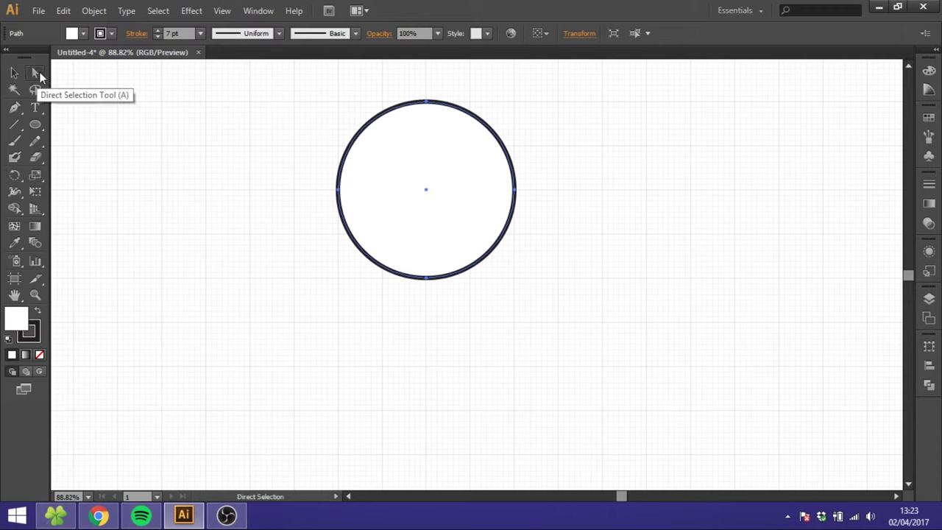
left_click_drag(413, 315, 441, 272)
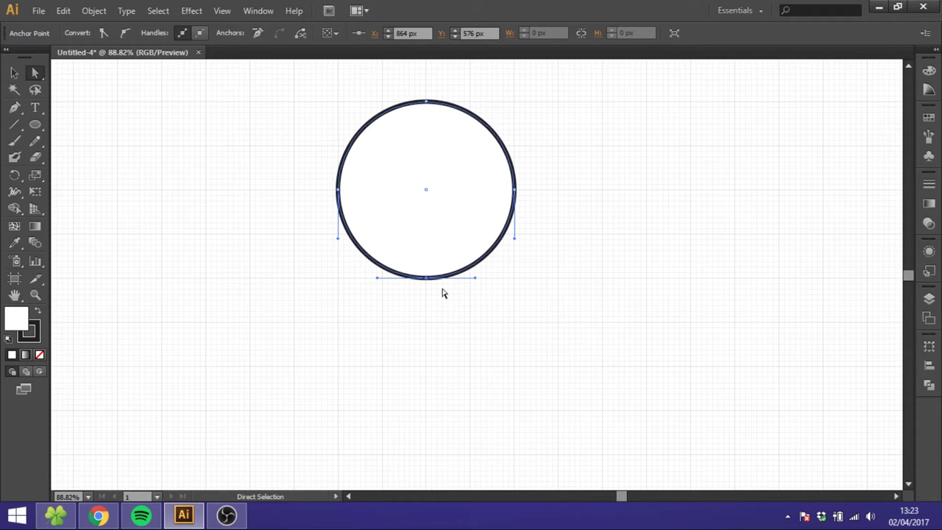
key("Delete")
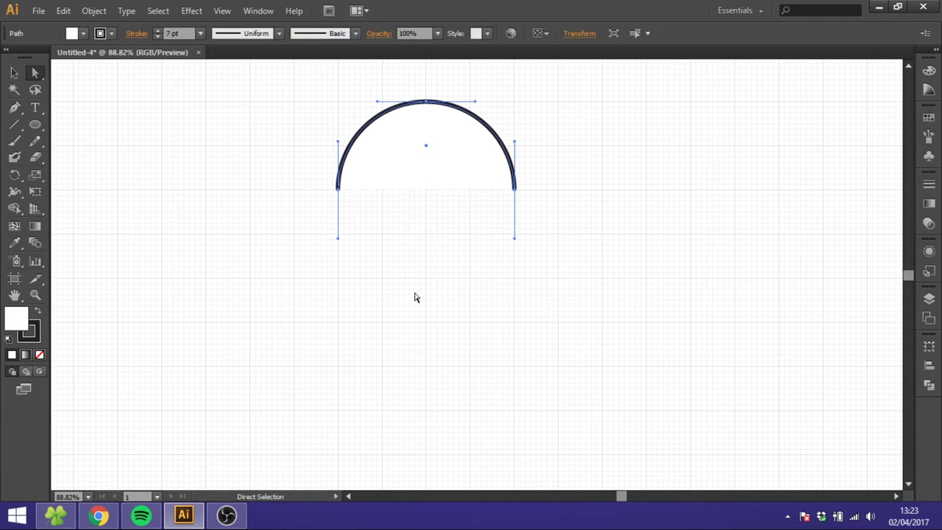
Step: Extend the arc with the Pen tool through two bottom points and close it into a flat-based shape
left_click(13, 108)
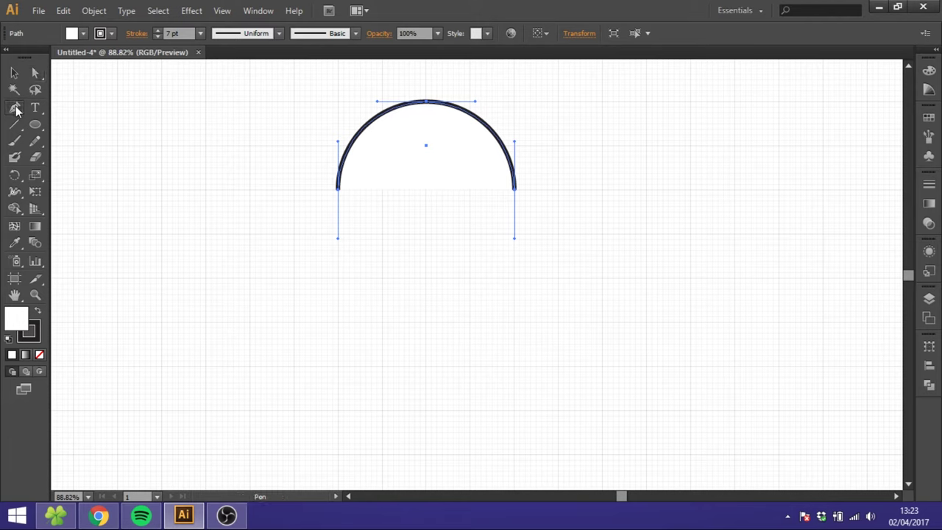
left_click(517, 192)
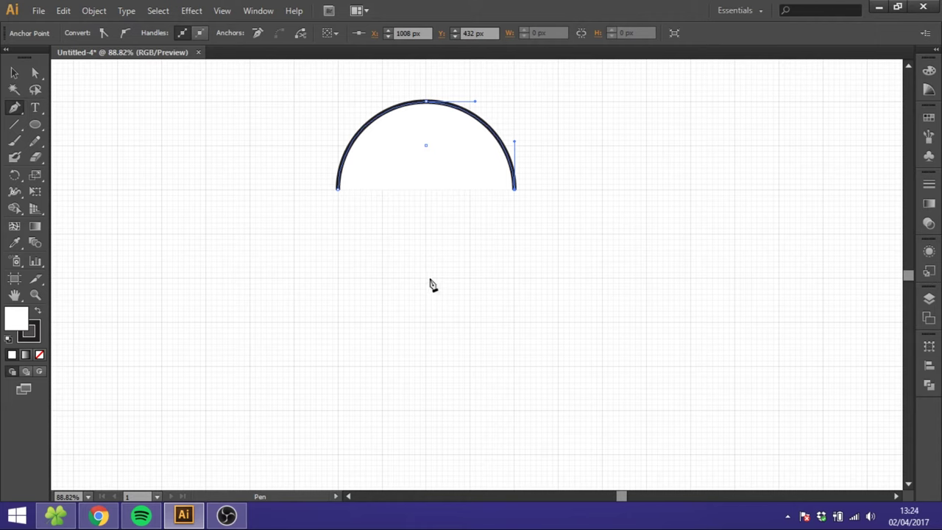
left_click(471, 278)
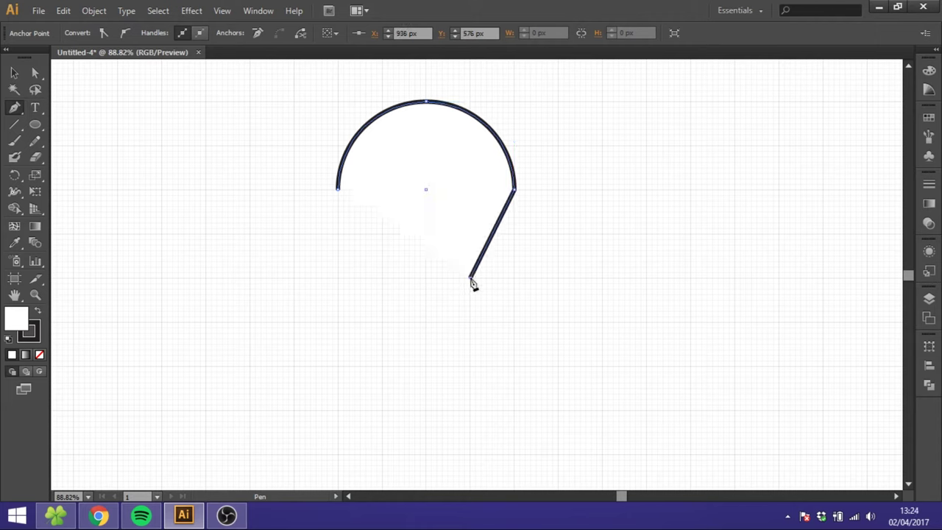
left_click(382, 278)
left_click(338, 190)
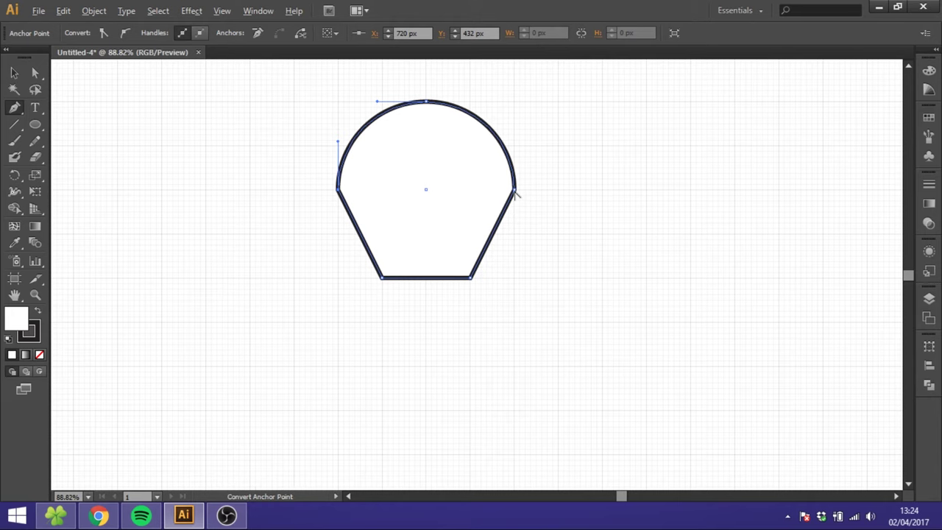
Step: Curve the bulb's right and left sides by dragging handles from the side anchors, then deselect
left_click_drag(515, 191, 513, 237)
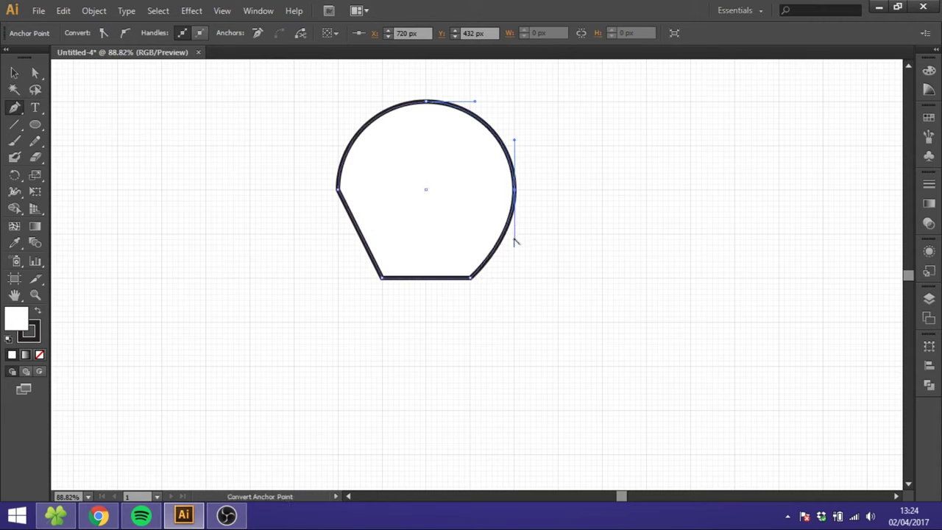
left_click_drag(338, 190, 340, 145)
key("v")
left_click(537, 260)
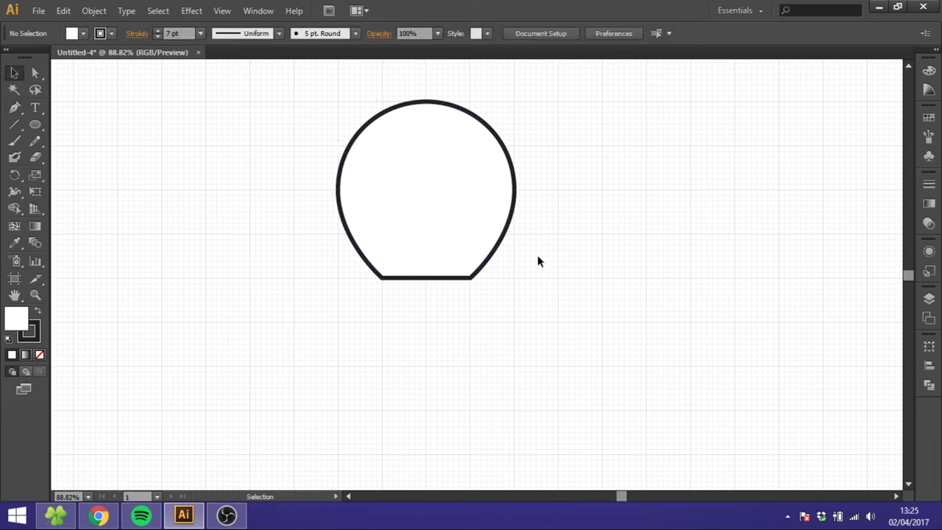
Step: Round the bulb's bottom-right and bottom-left corners inward into a narrow neck
left_click(462, 267)
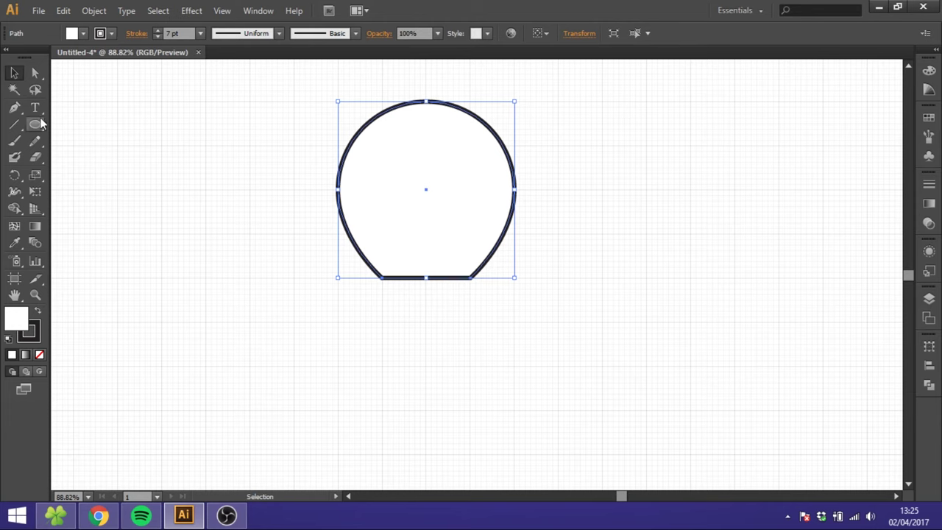
left_click(15, 108)
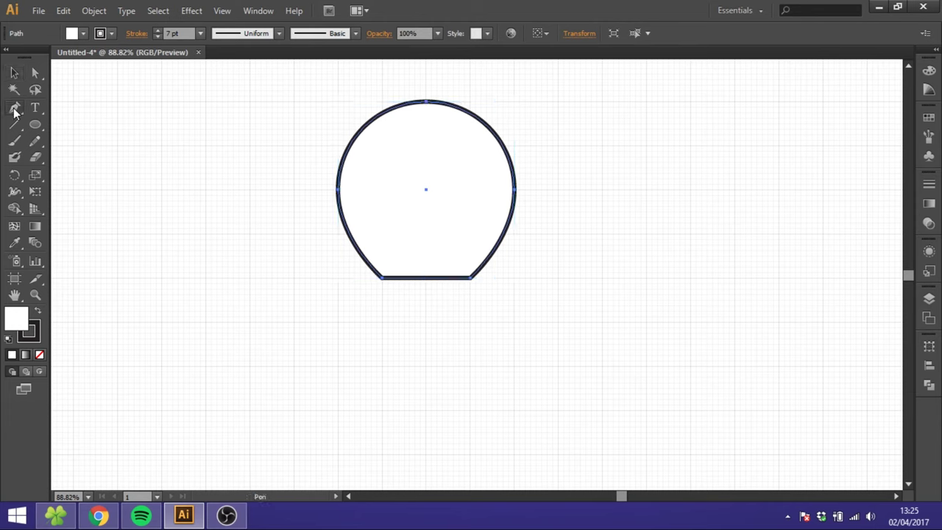
left_click(471, 279, "alt")
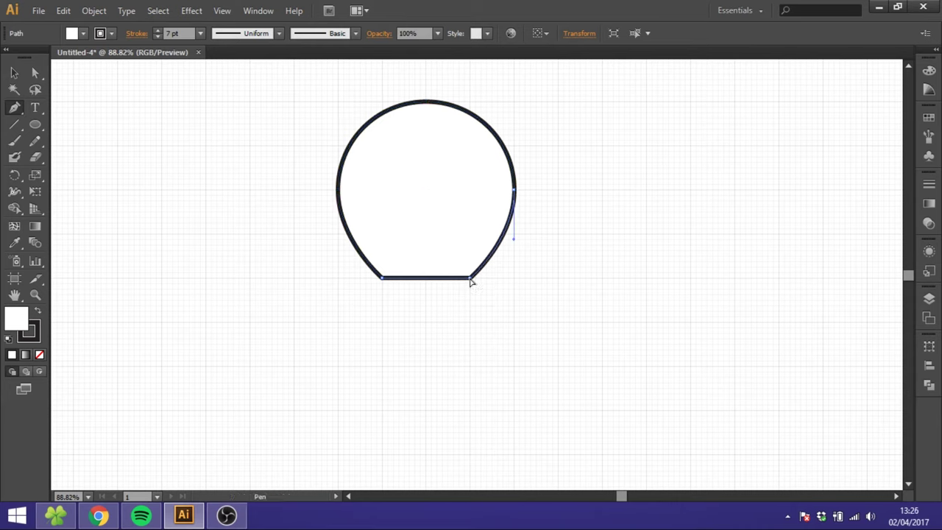
left_click_drag(471, 280, 473, 306)
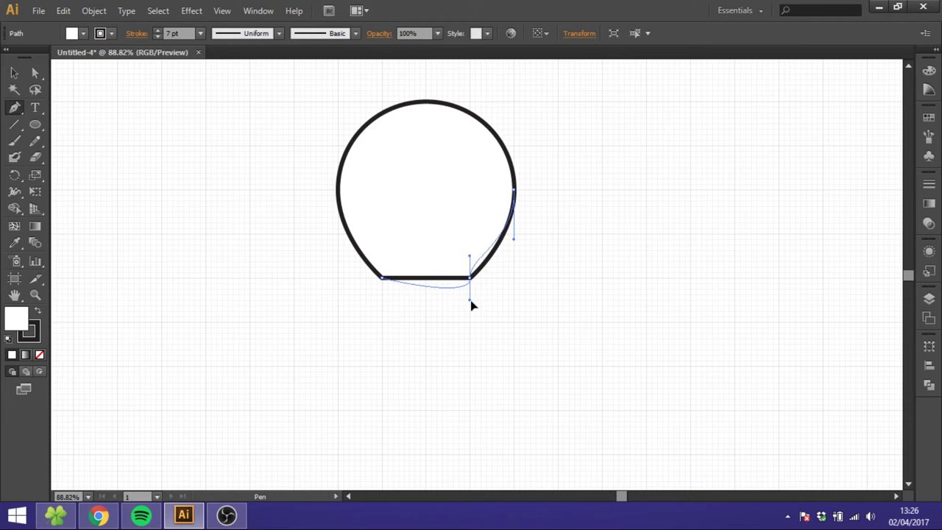
left_click_drag(472, 305, 473, 308)
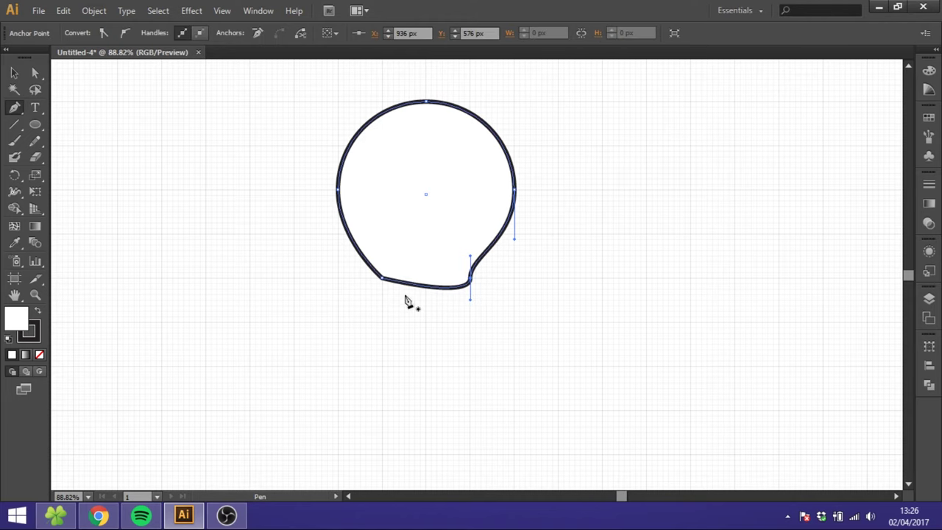
left_click_drag(383, 280, 384, 261)
left_click(551, 252, "ctrl")
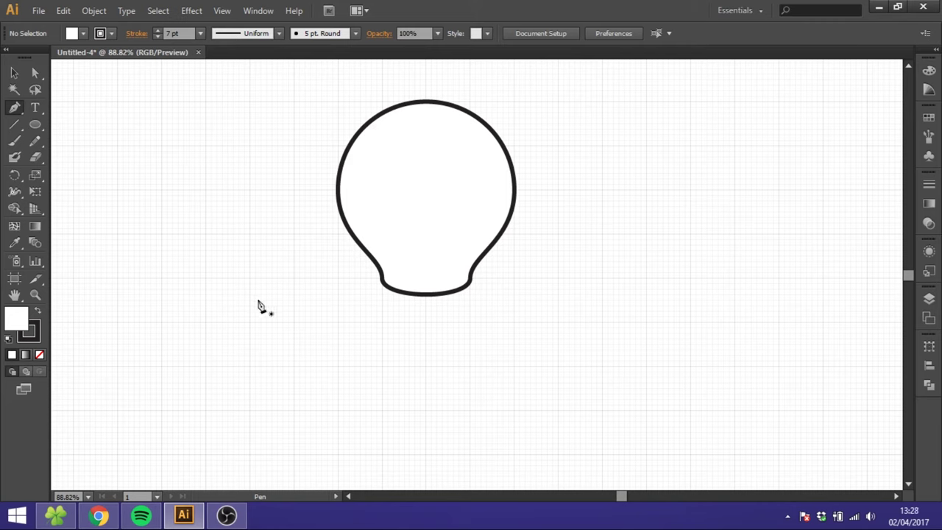
Step: Draw a rounded-rectangle band under the neck and Alt-drag copies downward to stack four bands
left_click_drag(35, 124, 103, 142)
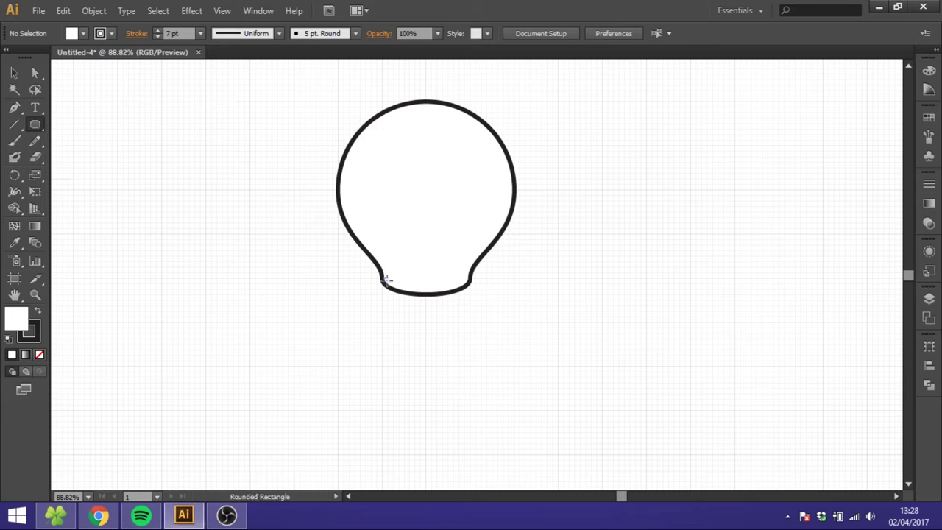
left_click_drag(384, 279, 471, 295)
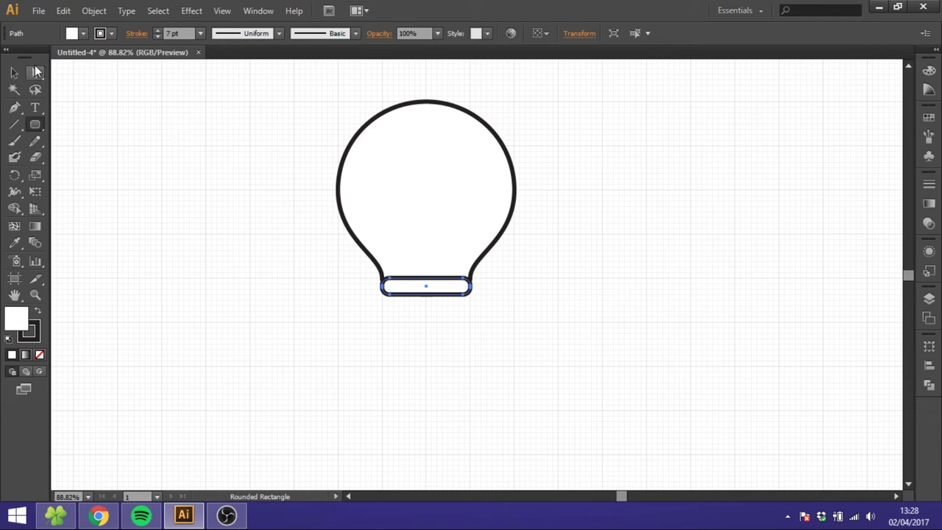
left_click(14, 72)
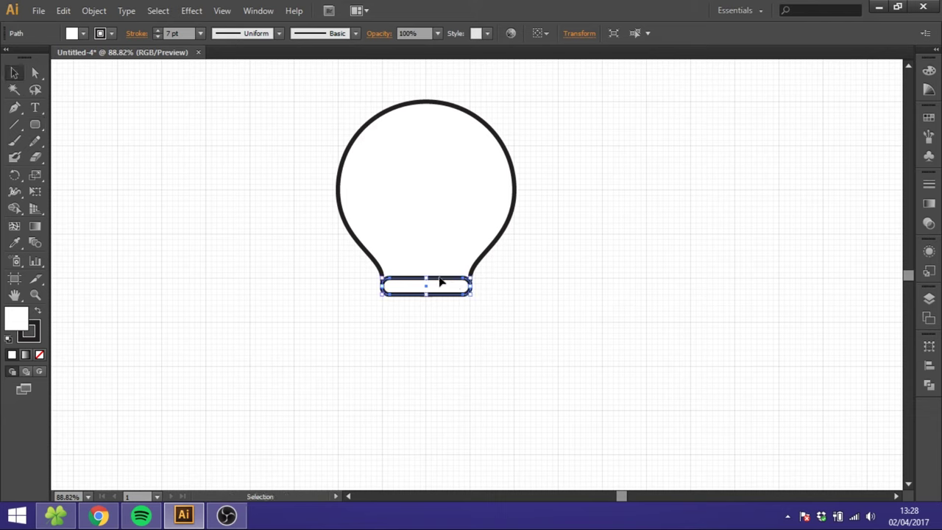
left_click_drag(447, 289, 455, 339)
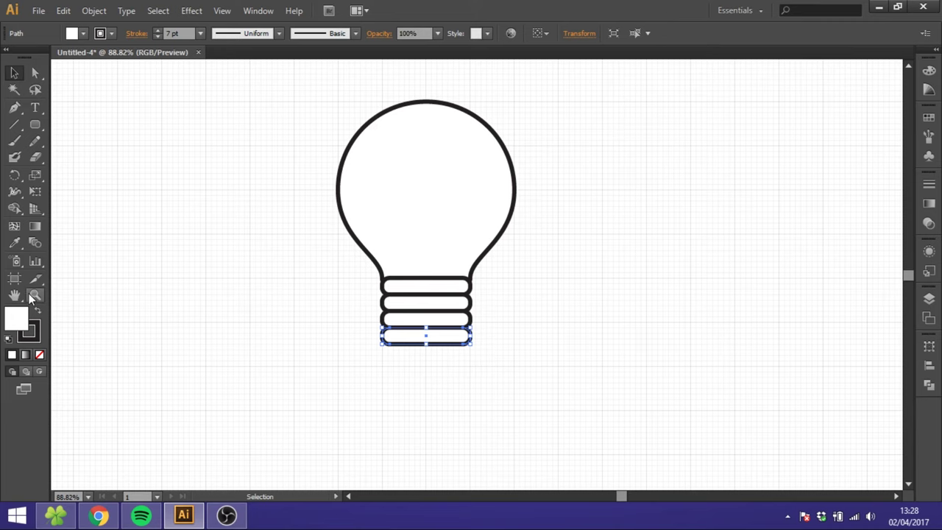
Step: Zoom in on the bottom band and remove its two left and two right side anchors
key("z")
left_click_drag(347, 306, 505, 381)
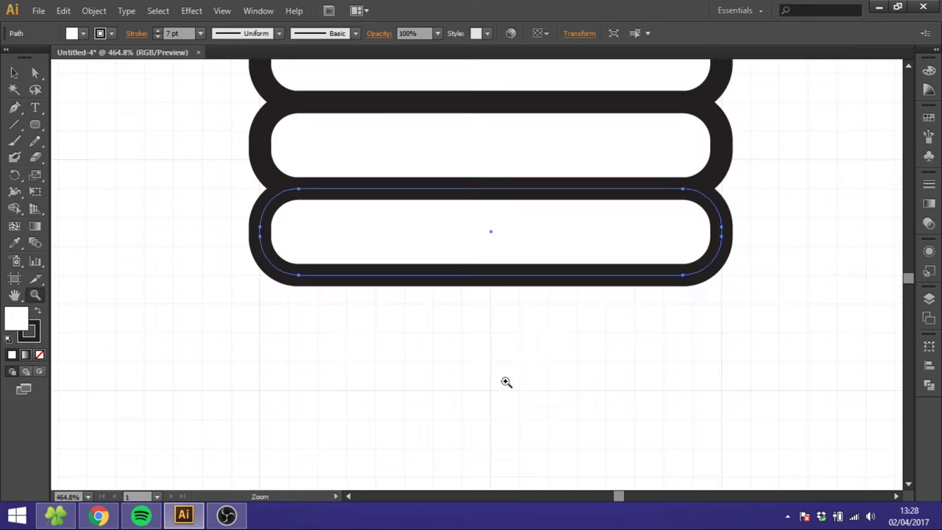
left_click(16, 108)
left_click(260, 240)
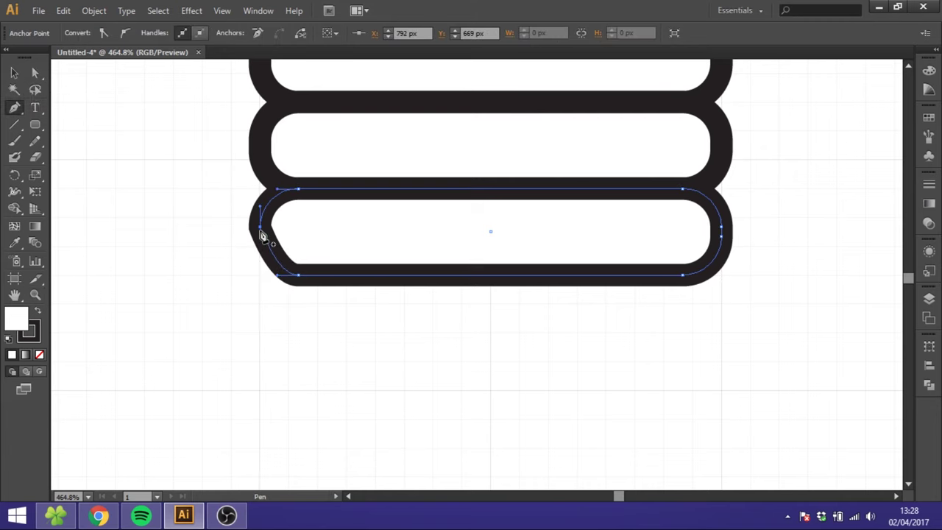
left_click(261, 232)
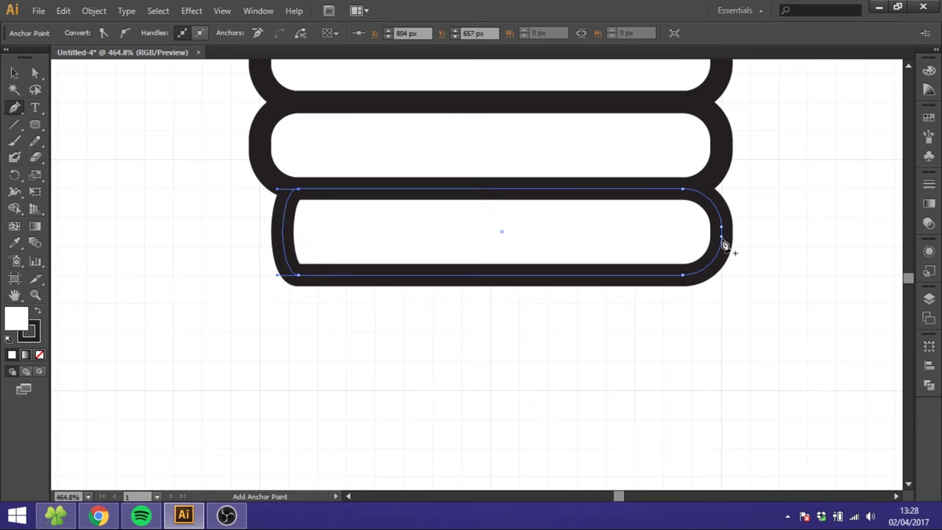
left_click(724, 243)
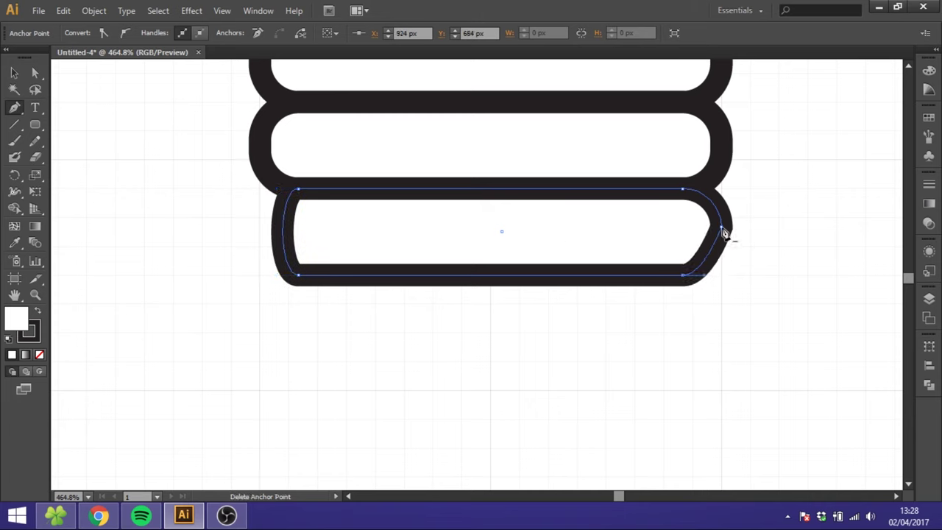
left_click(724, 234)
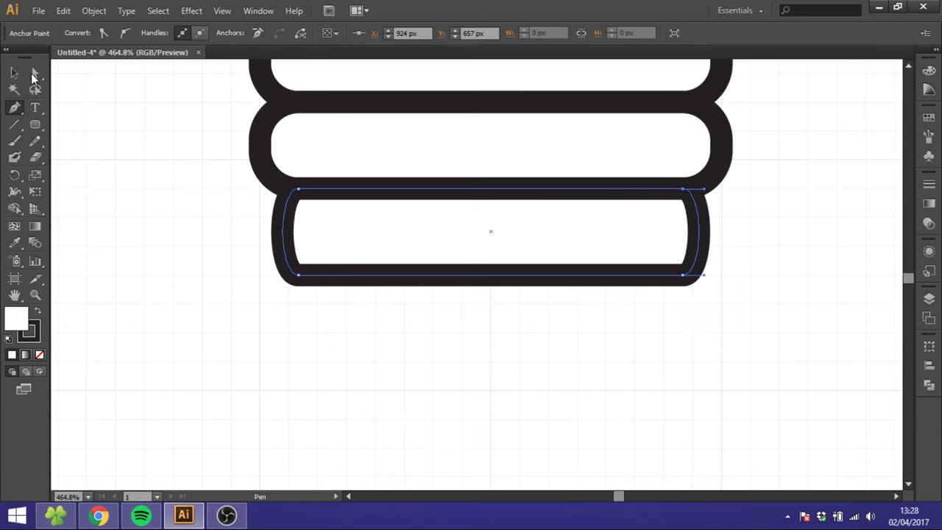
Step: Nudge the band's bottom anchors inward and up into a tapered cap, then zoom back out
left_click(34, 74)
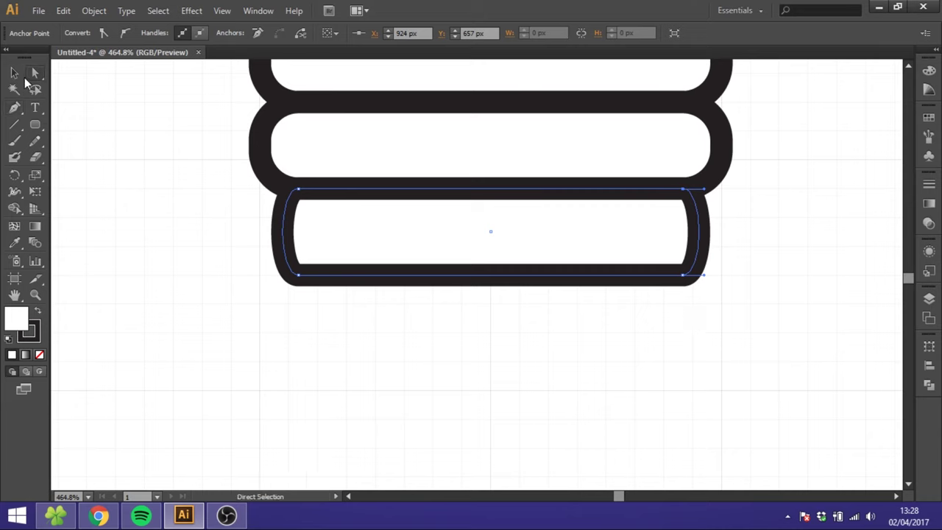
left_click_drag(216, 250, 430, 351)
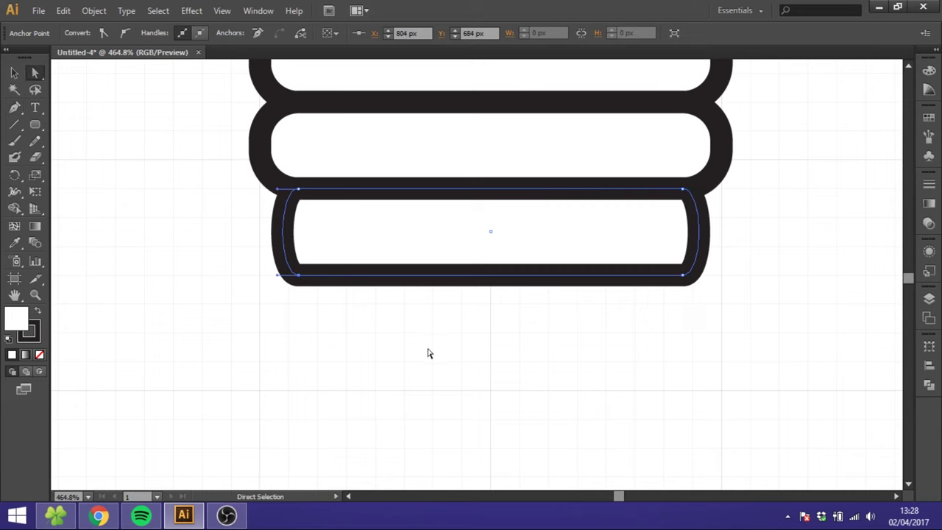
key("Right")
key("Right")
key("Right")
key("Right")
key("Right")
key("Right")
key("Right")
key("Right")
key("Right")
key("Right")
key("Right")
key("Right")
key("Right")
key("Right")
key("Right")
key("Right")
key("Right")
key("Right")
key("Right")
key("Right")
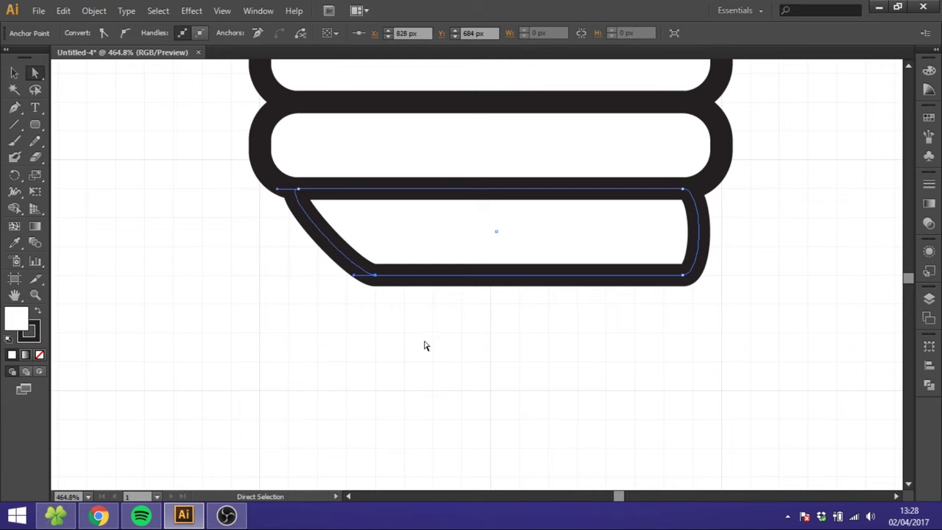
left_click_drag(724, 258, 659, 299)
key("Left")
key("Left")
key("Left")
key("Left")
key("Left")
key("Left")
key("Left")
key("Left")
key("Left")
key("Left")
key("Left")
key("Left")
key("Left")
key("Left")
key("Left")
key("Left")
key("Left")
key("Left")
key("Left")
key("Left")
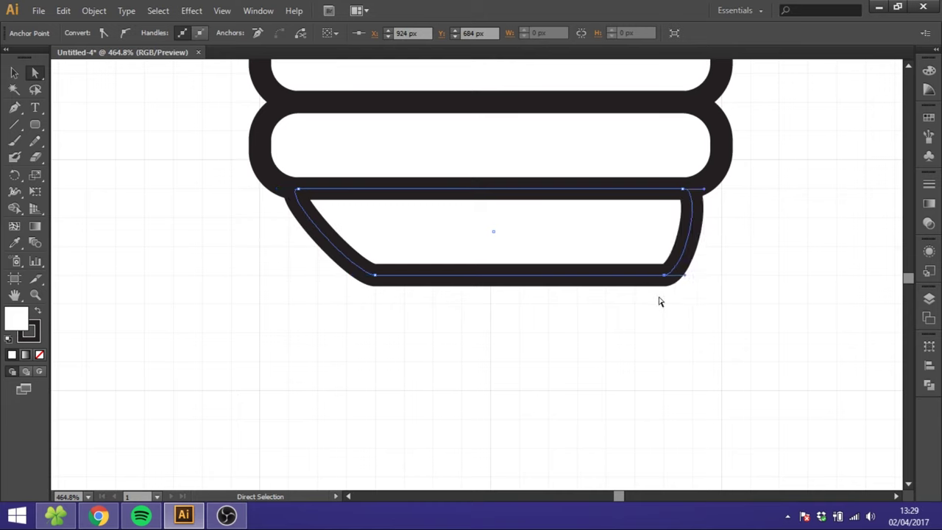
left_click_drag(277, 249, 664, 336)
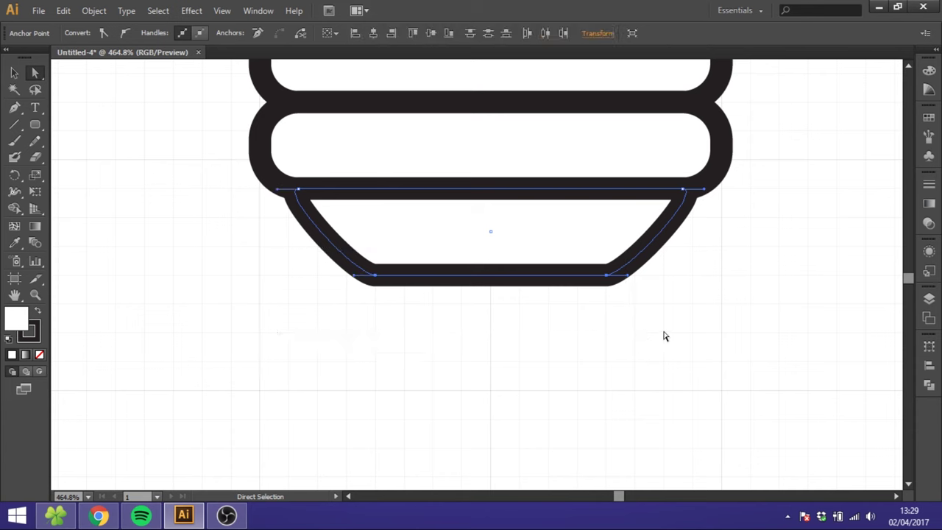
key("Up")
key("Up")
key("Up")
key("Up")
key("Up")
key("Up")
key("Up")
key("Up")
key("Up")
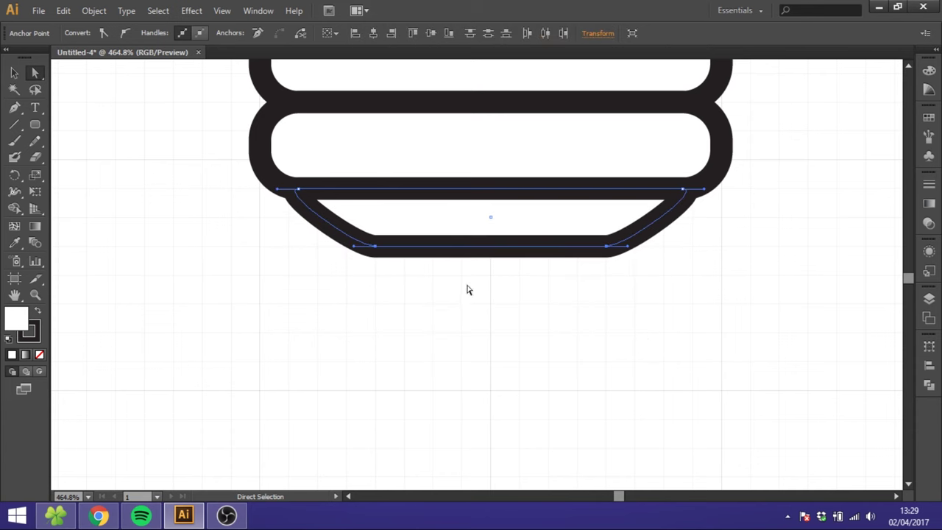
key("ctrl+minus")
key("ctrl+minus")
key("ctrl+minus")
key("ctrl+minus")
key("ctrl+minus")
Step: Fill the bulb glass shape with yellow from the Swatches panel
left_click(15, 73)
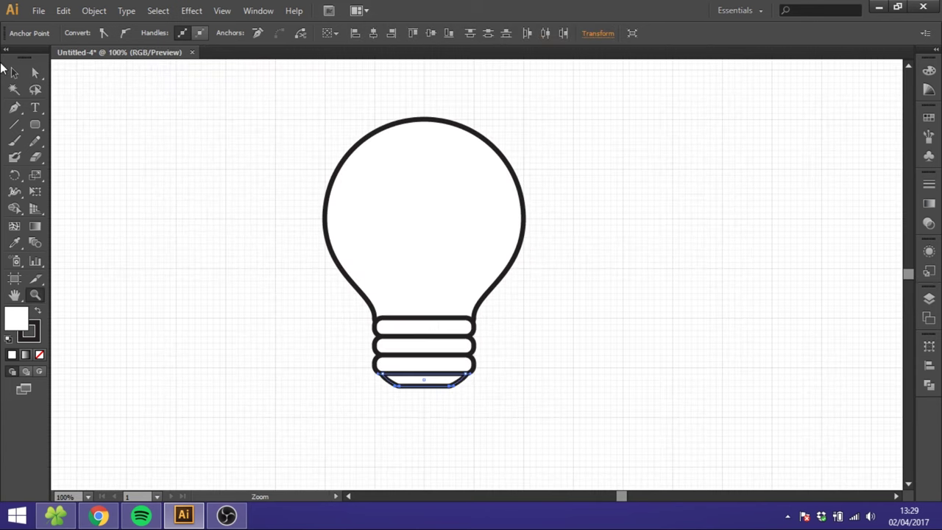
left_click(442, 200)
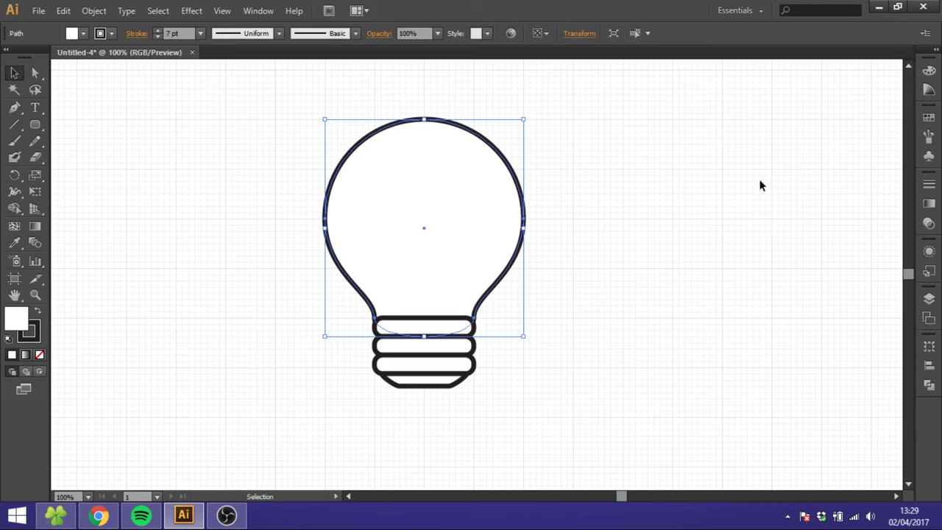
left_click(929, 120)
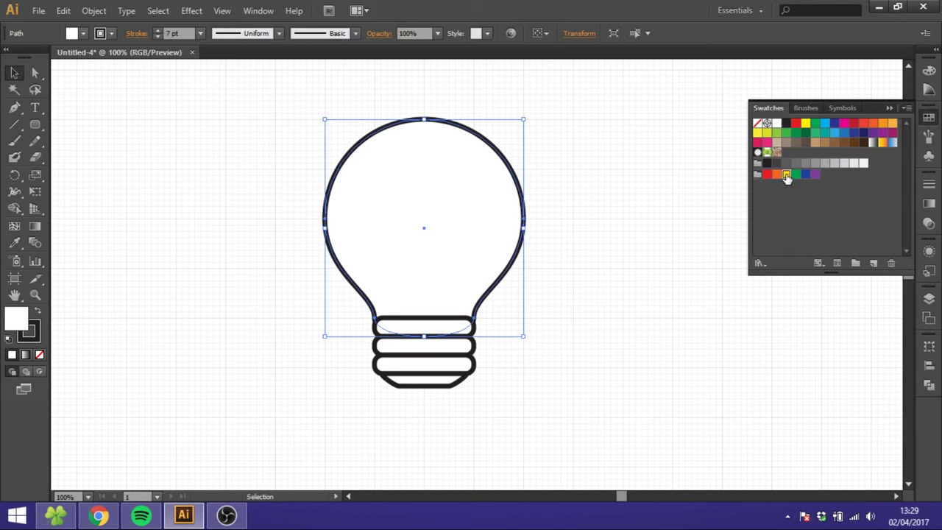
left_click(786, 175)
Step: Fill the three base bands and bottom cap with grey, then deselect
left_click(427, 326)
left_click(438, 354, "shift")
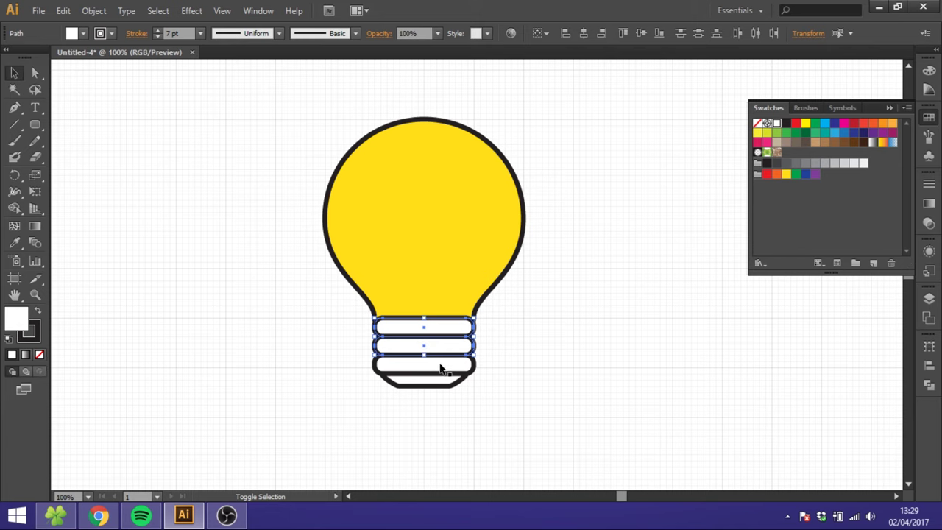
left_click(441, 371, "shift")
left_click(444, 383, "shift")
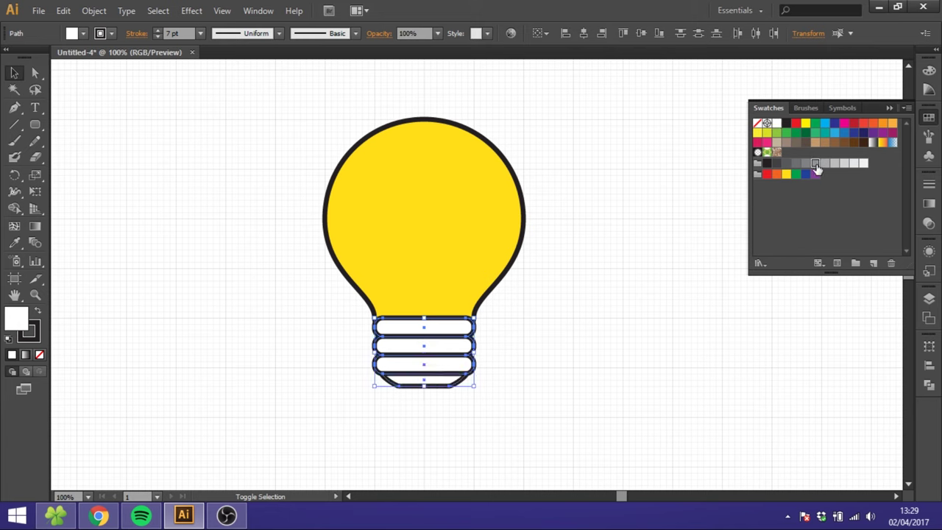
left_click(814, 162)
left_click(638, 280)
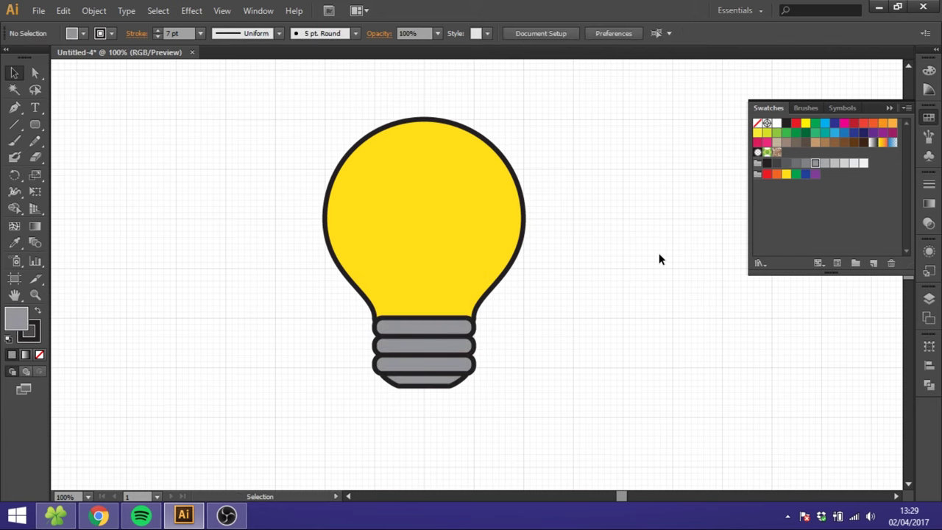